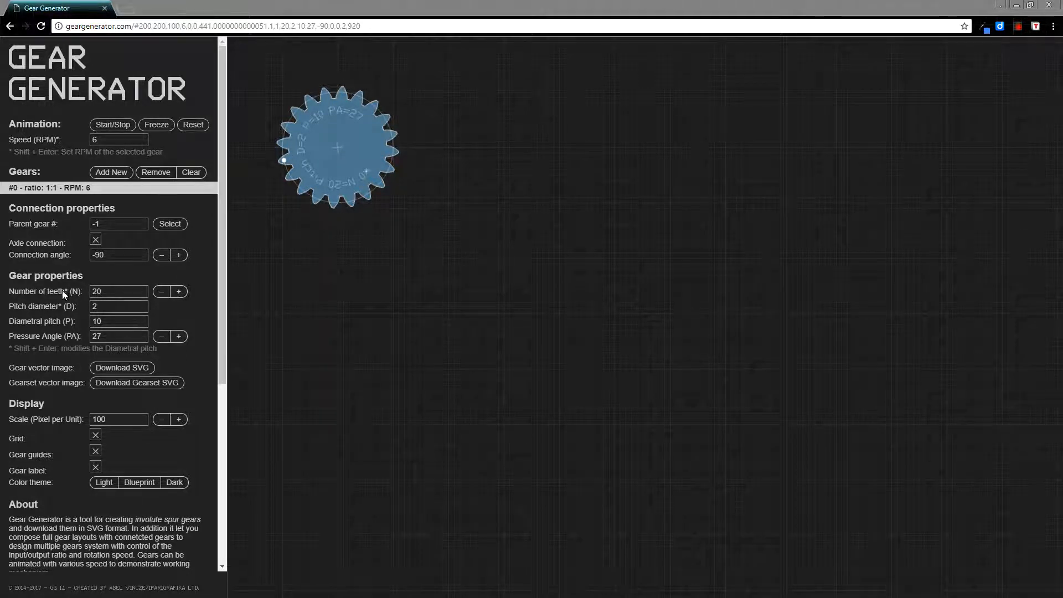
Set the gear's number of teeth to 10
{"action": "left_click_drag", "start_coordinate": [108, 291], "coordinate": [83, 287]}
{"action": "type", "text": "10"}
{"action": "key", "text": "Return"}
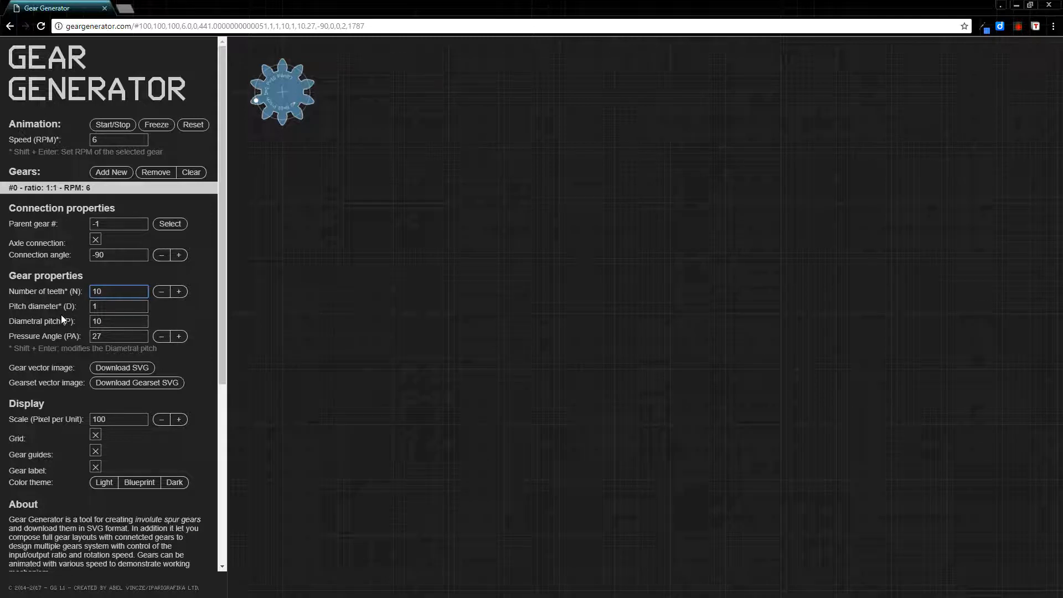
Set the gear's number of teeth back to 20
{"action": "left_click_drag", "start_coordinate": [107, 294], "coordinate": [2, 281]}
{"action": "type", "text": "02"}
{"action": "key", "text": "BackSpace"}
{"action": "key", "text": "BackSpace"}
{"action": "type", "text": "20"}
{"action": "key", "text": "Return"}
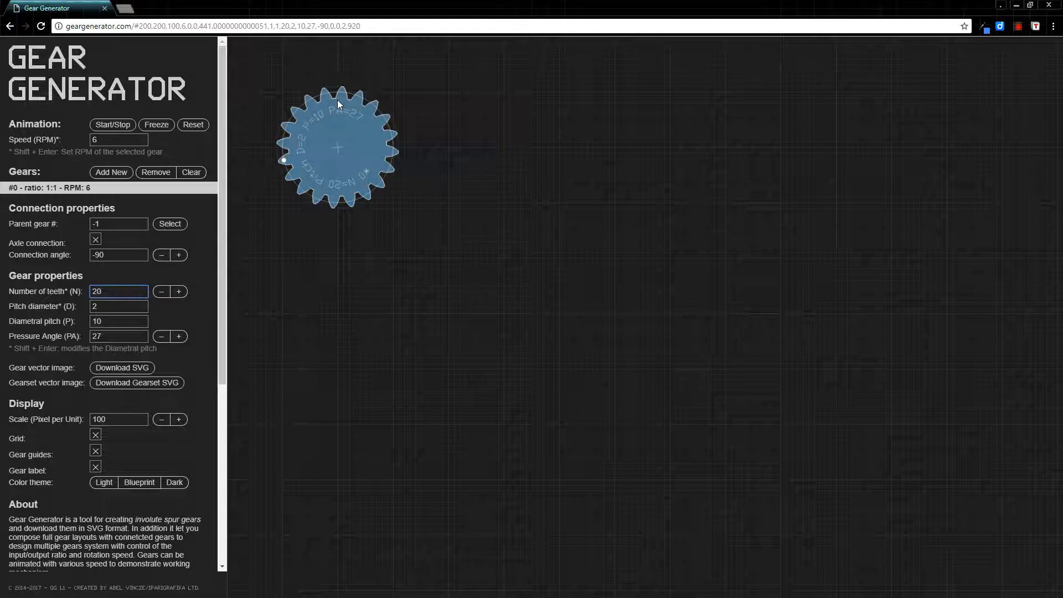
{"action": "key", "text": "ctrl+2"}
{"action": "left_click_drag", "start_coordinate": [334, 99], "coordinate": [344, 196]}
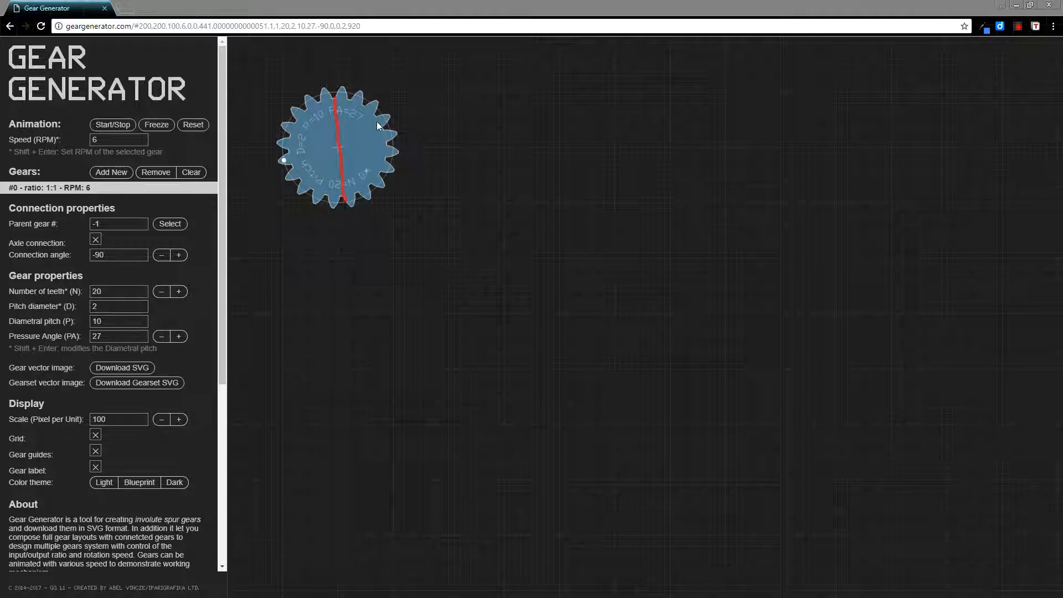
Set the gear's pitch diameter to 10
{"action": "left_click", "coordinate": [103, 307]}
{"action": "key", "text": "BackSpace"}
{"action": "type", "text": "10"}
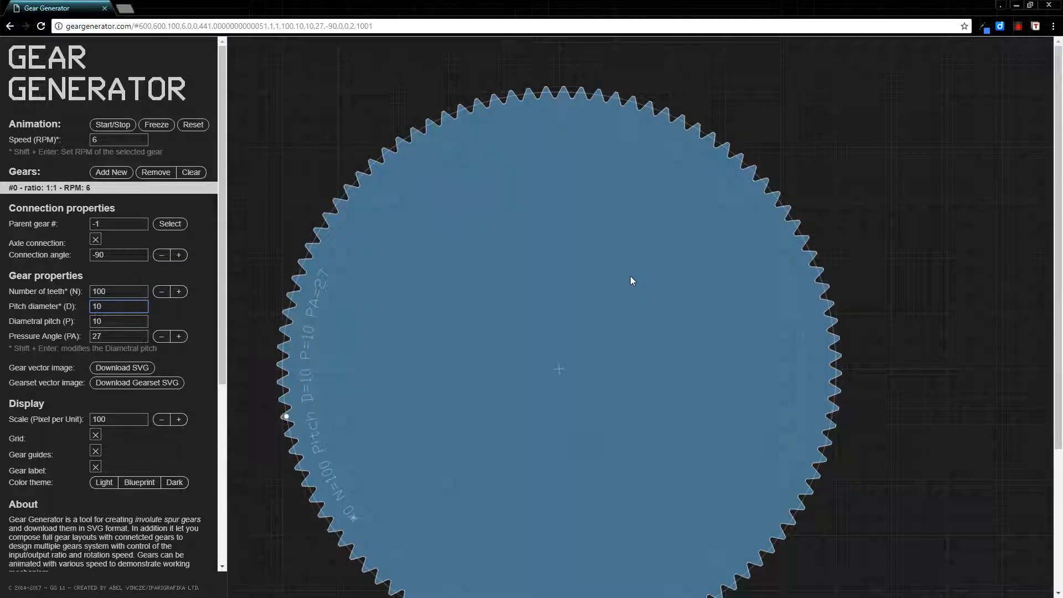
Return the gear's pitch diameter to 2
{"action": "double_click", "coordinate": [107, 305]}
{"action": "type", "text": "2"}
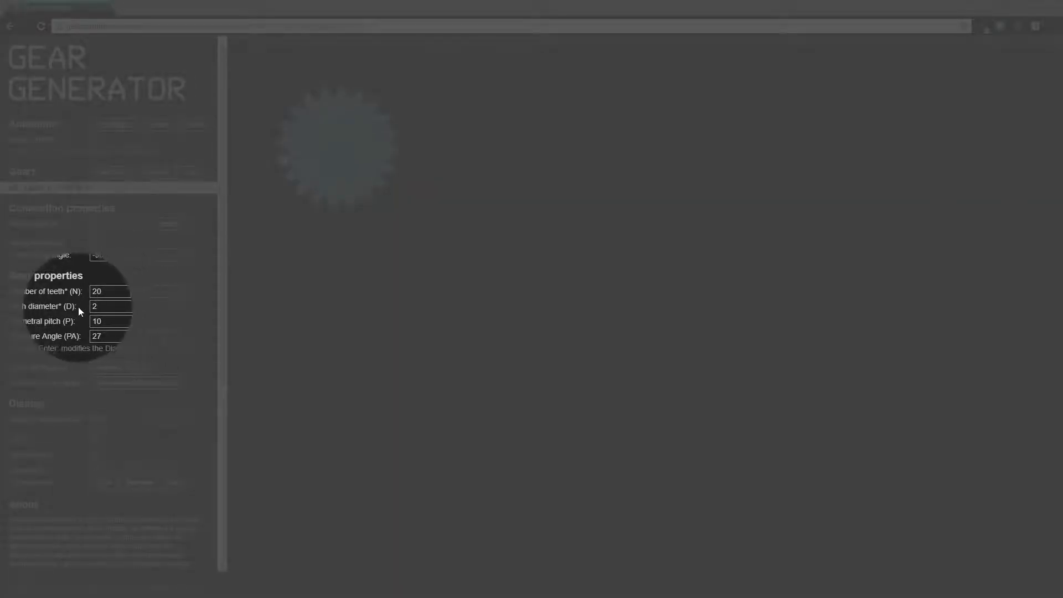
{"action": "left_click", "coordinate": [101, 312]}
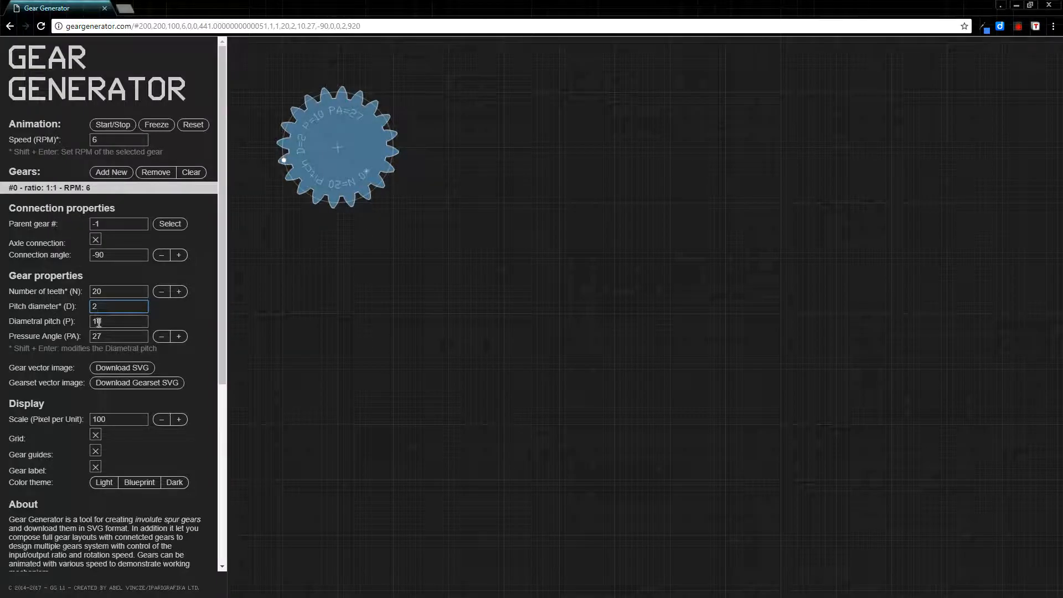
Set the gear's diametral pitch to 5
{"action": "left_click", "coordinate": [101, 321]}
{"action": "key", "text": "BackSpace"}
{"action": "key", "text": "BackSpace"}
{"action": "type", "text": "5"}
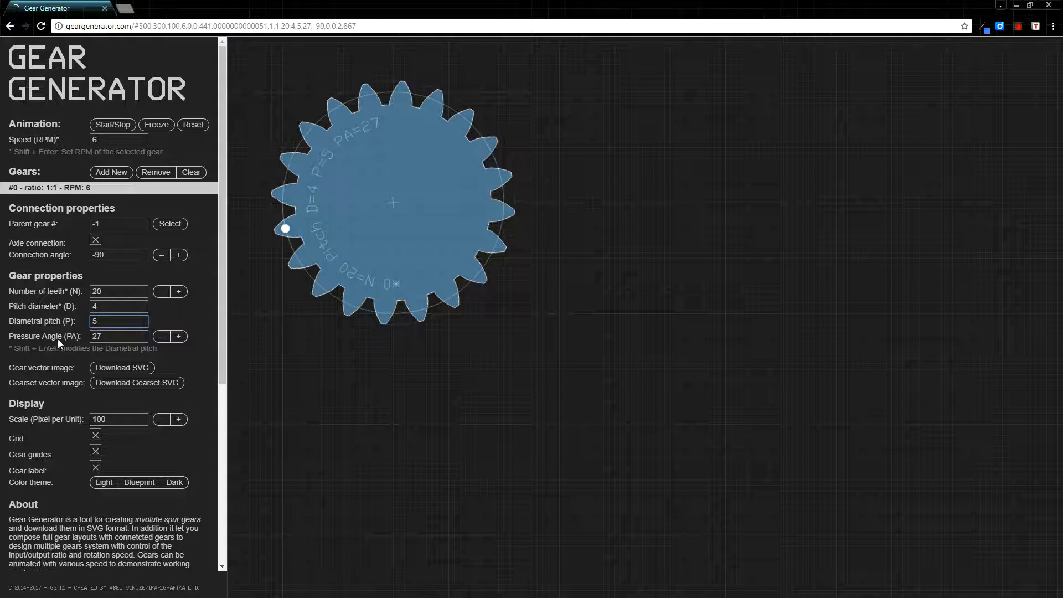
Raise the gear's pressure angle to 35
{"action": "left_click", "coordinate": [176, 339]}
{"action": "double_click", "coordinate": [113, 337]}
{"action": "type", "text": "50"}
{"action": "key", "text": "Return"}
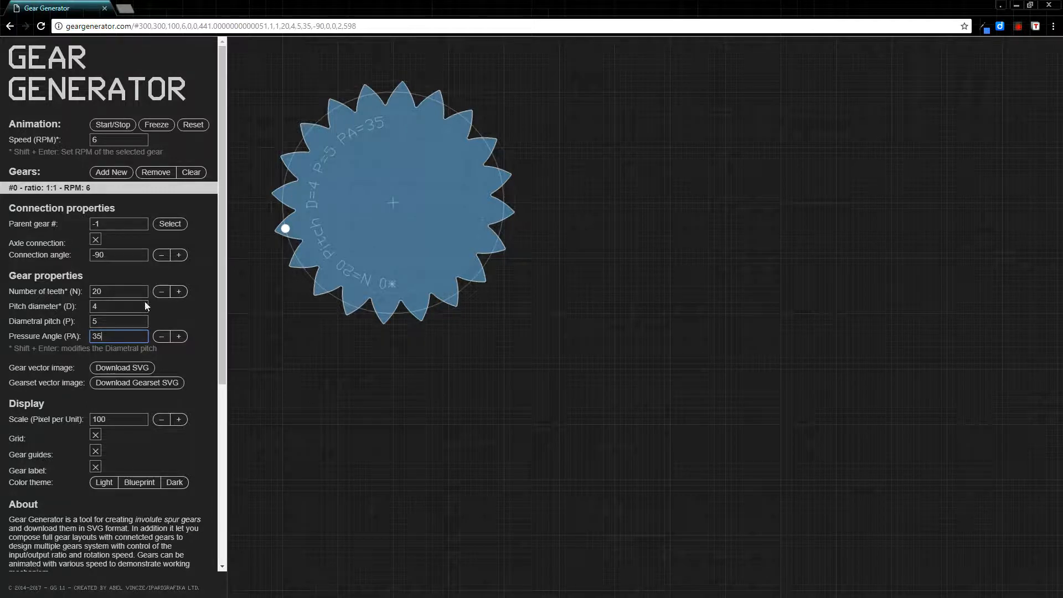
Set the gear's pressure angle to 12 for blunter, straighter teeth
{"action": "double_click", "coordinate": [98, 335]}
{"action": "type", "text": "5"}
{"action": "key", "text": "BackSpace"}
{"action": "type", "text": "12"}
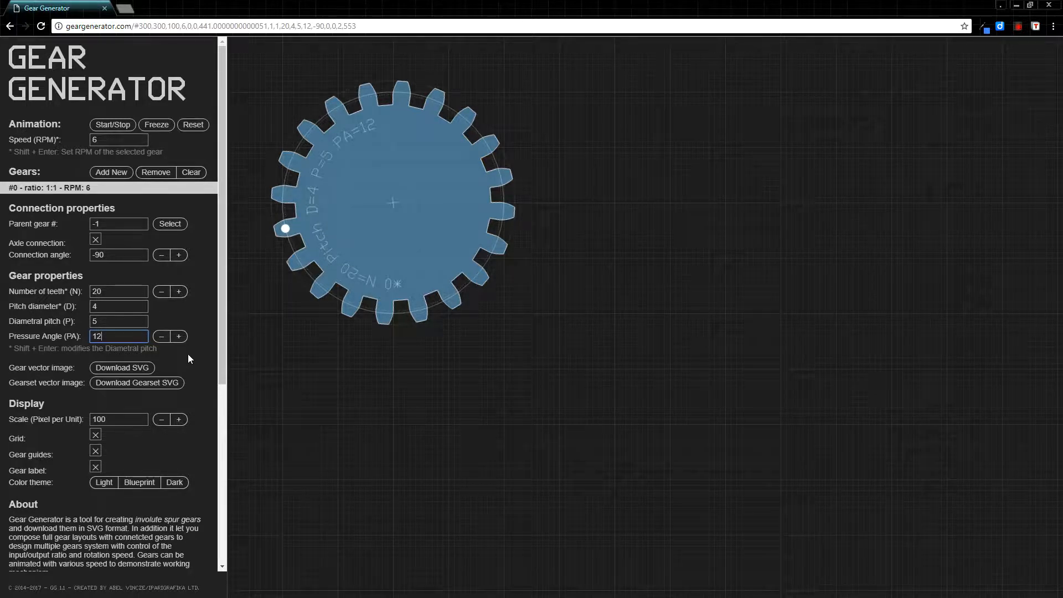
Reduce the display scale and bring it back to 100 pixels per unit
{"action": "left_click_drag", "start_coordinate": [221, 341], "coordinate": [224, 368]}
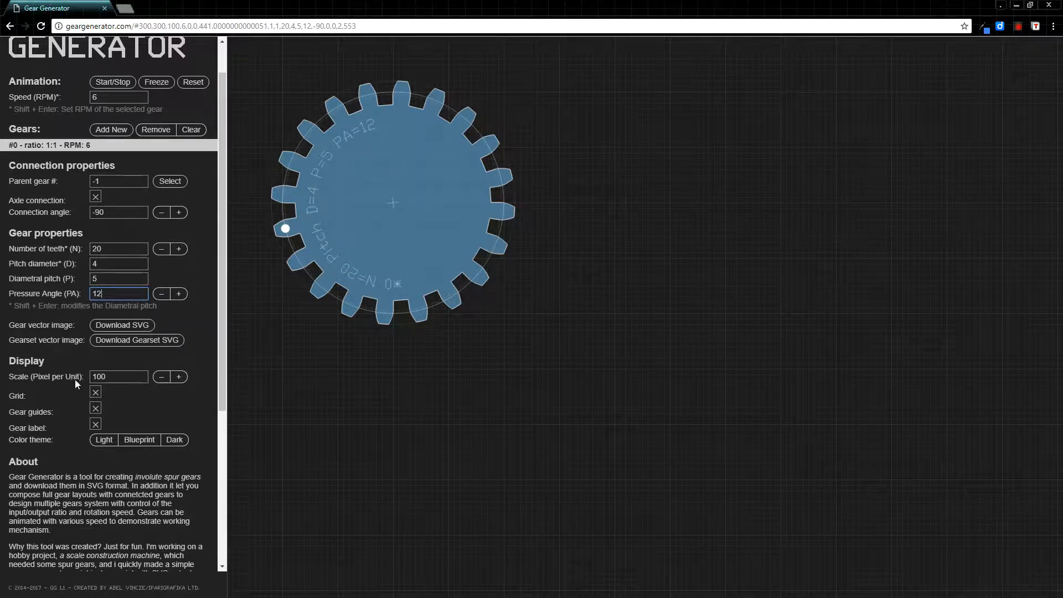
{"action": "left_click", "coordinate": [161, 376]}
{"action": "left_click", "coordinate": [162, 377]}
{"action": "left_click", "coordinate": [178, 376]}
{"action": "left_click", "coordinate": [178, 377]}
{"action": "scroll", "coordinate": [71, 367], "scroll_direction": "up", "scroll_amount": 1}
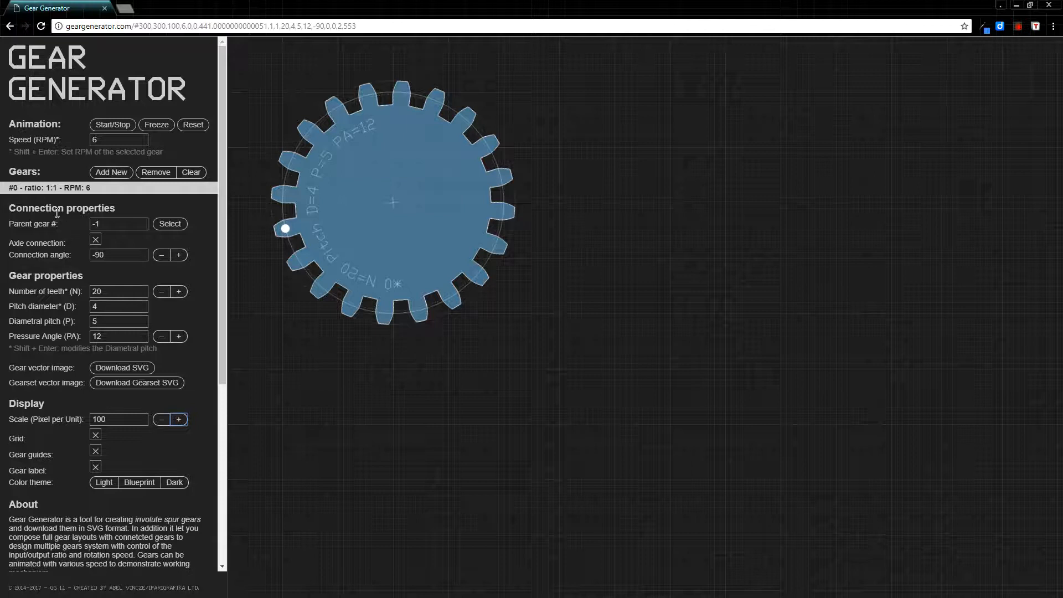
Add a second gear connected to gear #0 as its parent
{"action": "left_click", "coordinate": [105, 173]}
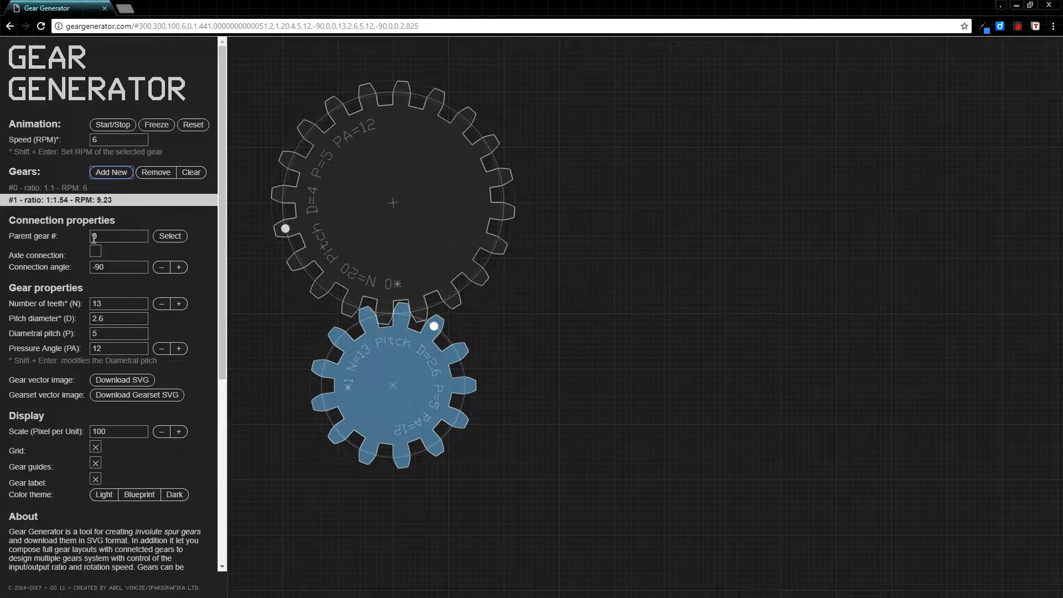
{"action": "left_click", "coordinate": [163, 238]}
Try the axle connection on the second gear and switch it off again
{"action": "left_click", "coordinate": [95, 252]}
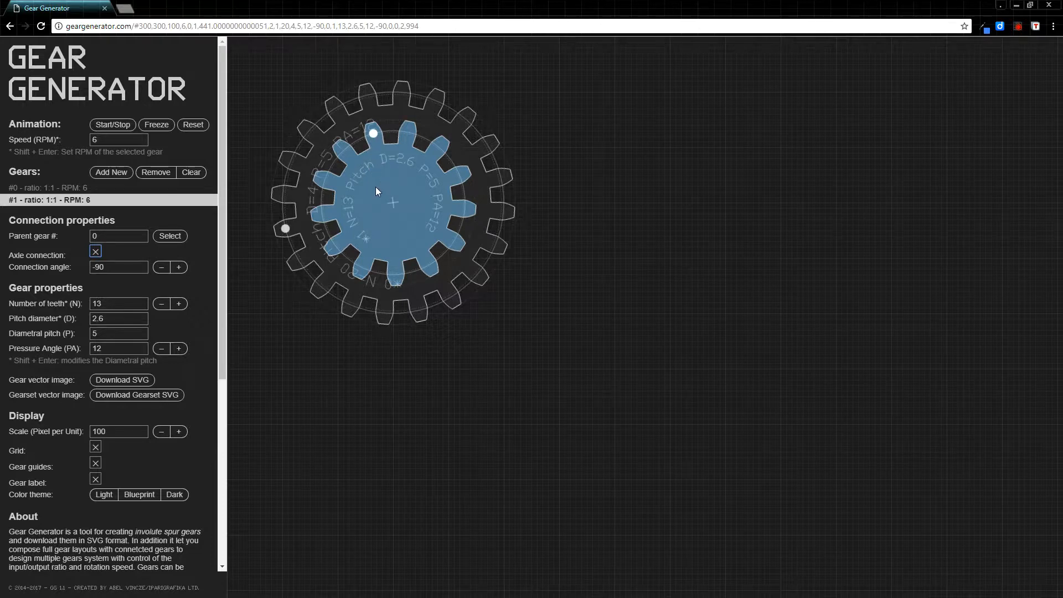
{"action": "left_click", "coordinate": [96, 251]}
Swing the second gear around its parent gear to a connection angle of -25
{"action": "left_click", "coordinate": [182, 264]}
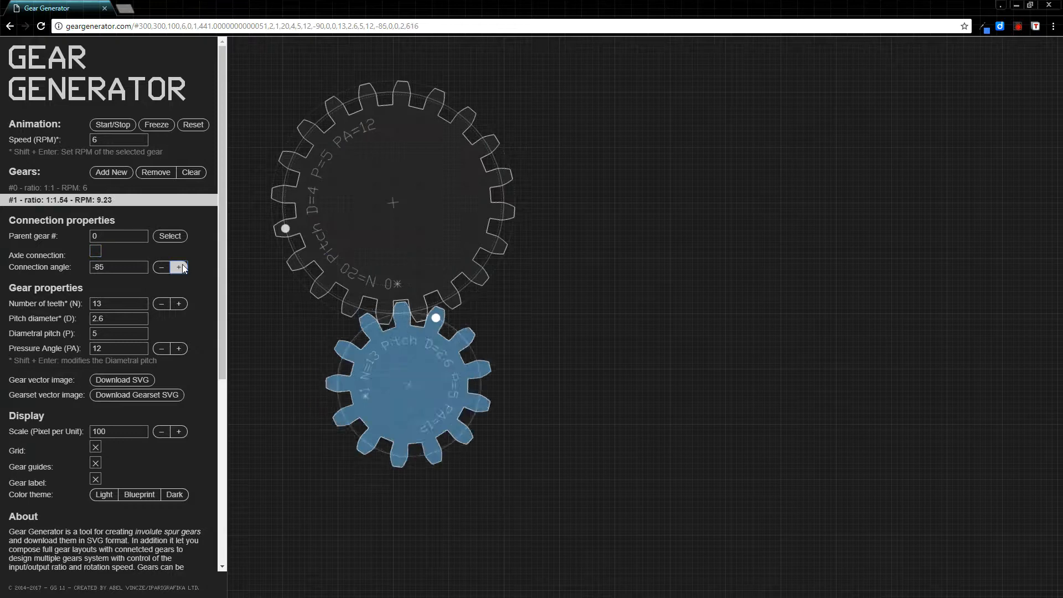
{"action": "triple_click", "coordinate": [182, 264]}
{"action": "triple_click", "coordinate": [182, 265]}
{"action": "triple_click", "coordinate": [180, 265]}
{"action": "triple_click", "coordinate": [180, 265]}
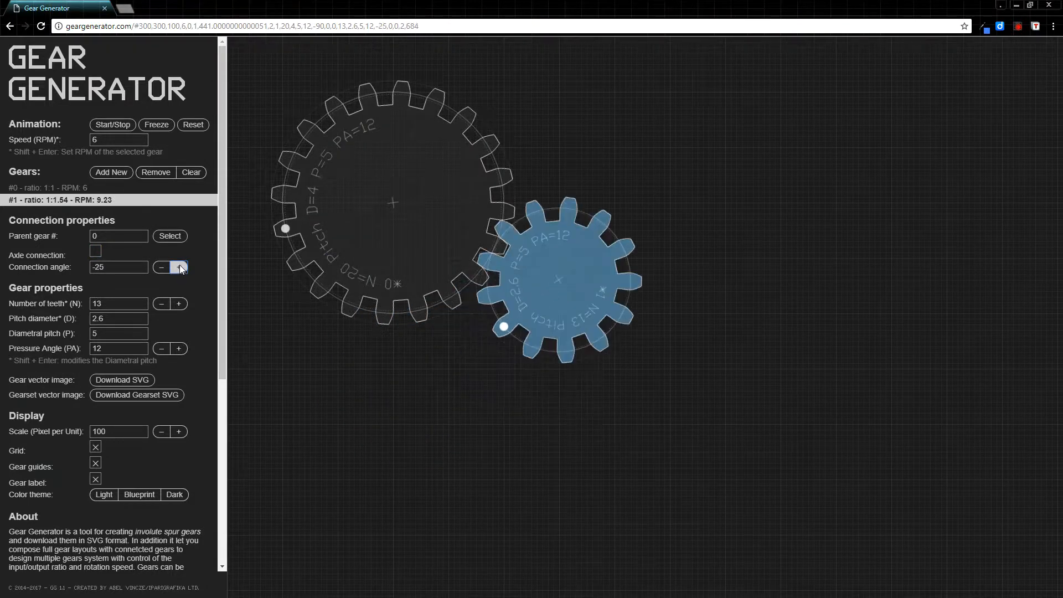
{"action": "double_click", "coordinate": [179, 266]}
{"action": "double_click", "coordinate": [178, 265]}
{"action": "double_click", "coordinate": [162, 264]}
{"action": "double_click", "coordinate": [162, 267]}
Add two more gears to extend the gear train from the second gear
{"action": "left_click", "coordinate": [111, 173]}
{"action": "left_click", "coordinate": [111, 173]}
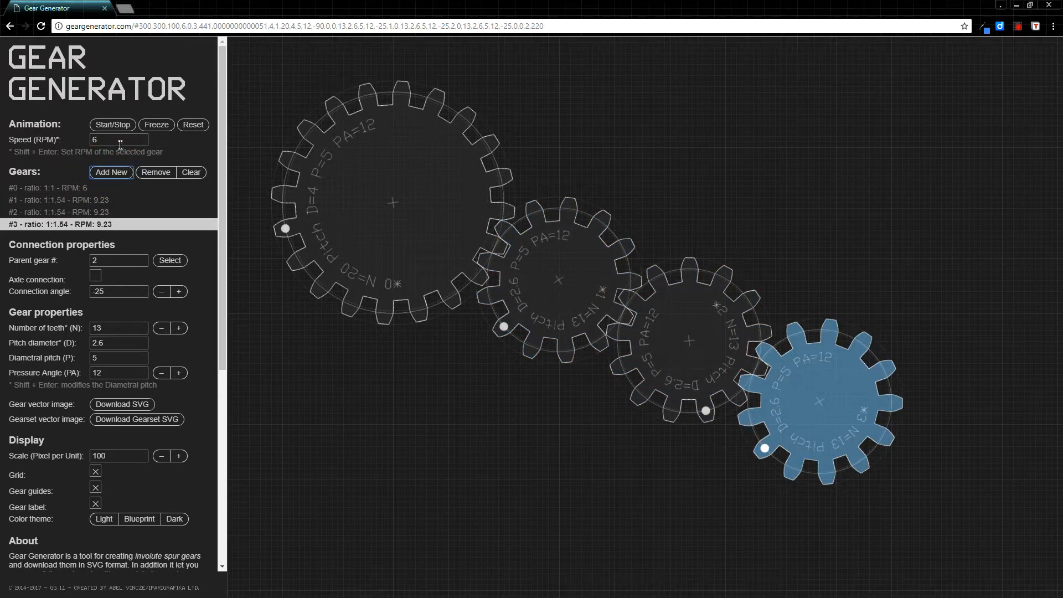
Run the gear train animation to watch the four gears turn, and stop it
{"action": "left_click", "coordinate": [110, 125]}
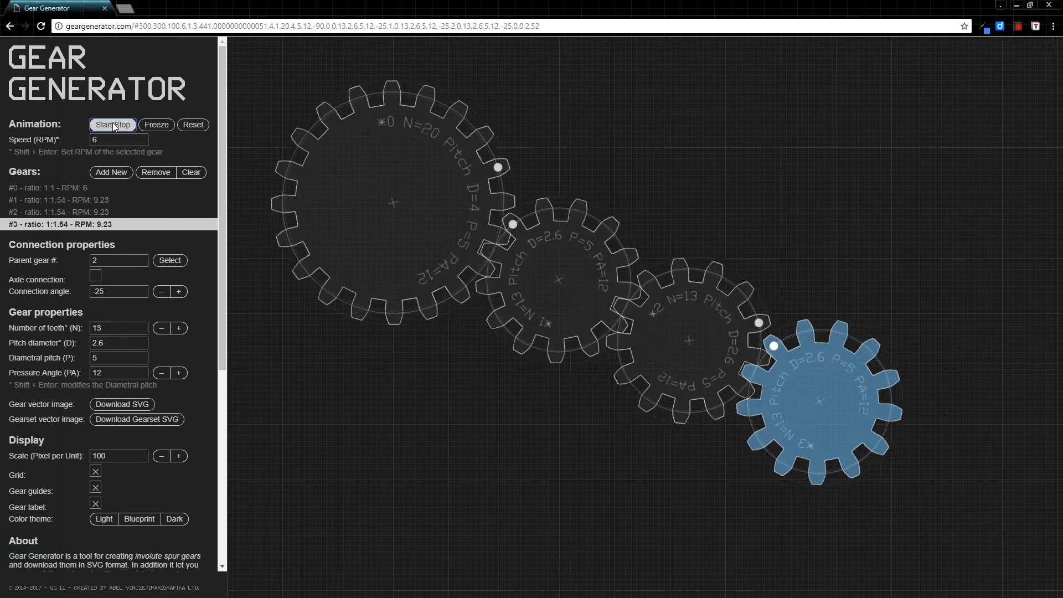
{"action": "left_click", "coordinate": [113, 125]}
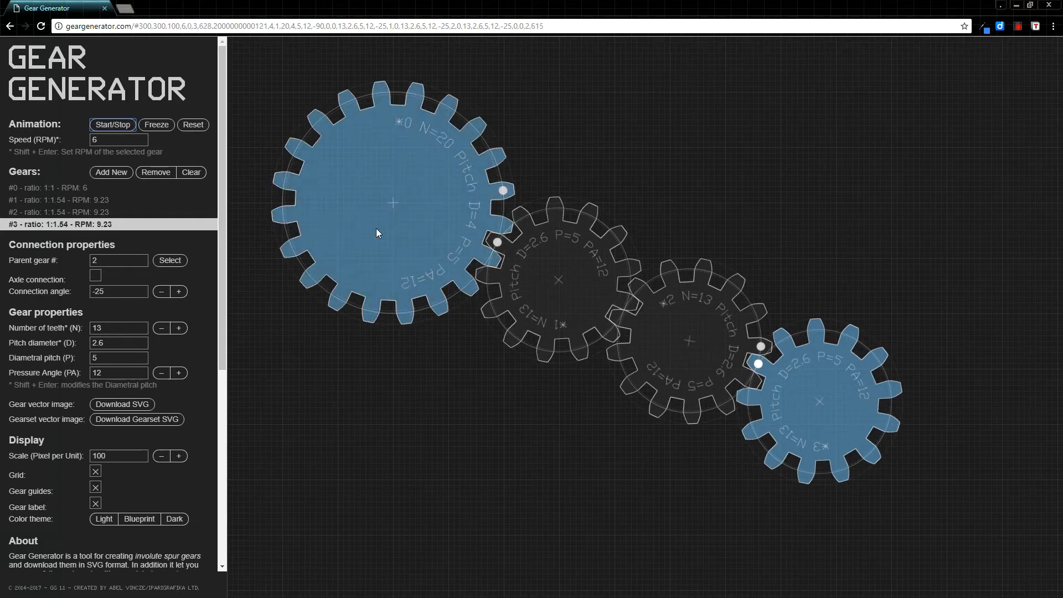